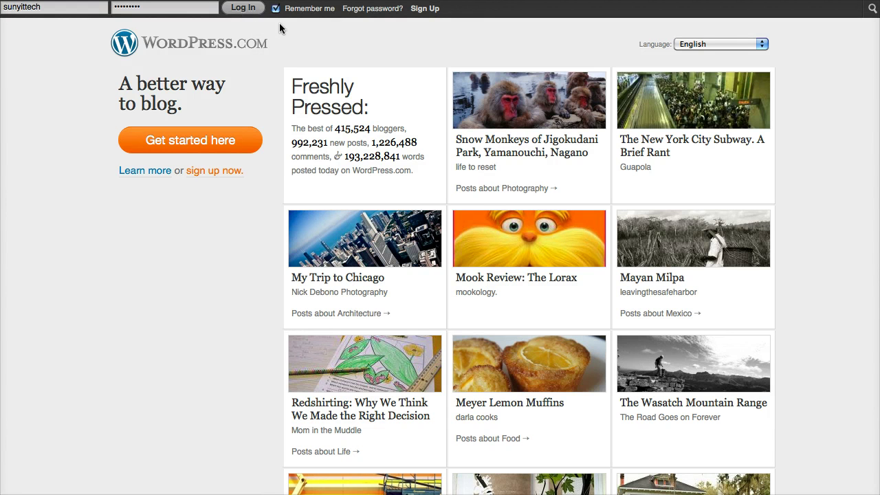
Step: Log in to WordPress.com and go to the Information Design Program ePortfolio blog
left_click(246, 13)
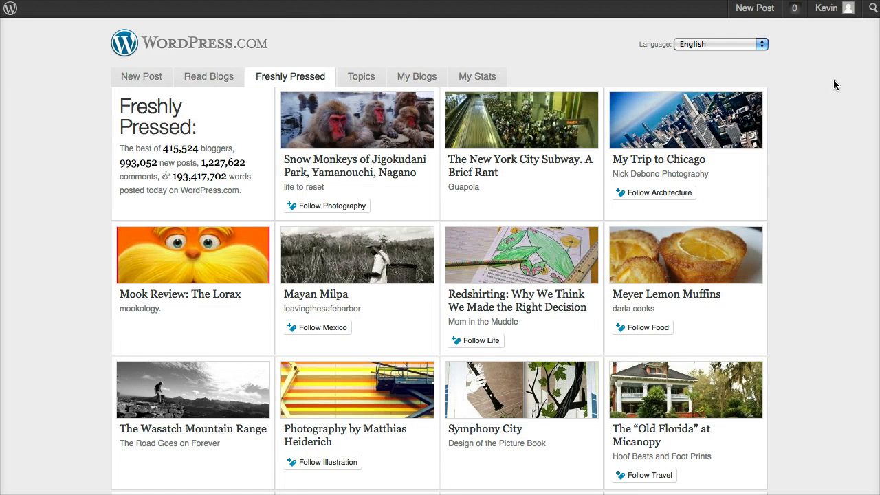
mouse_move(834, 15)
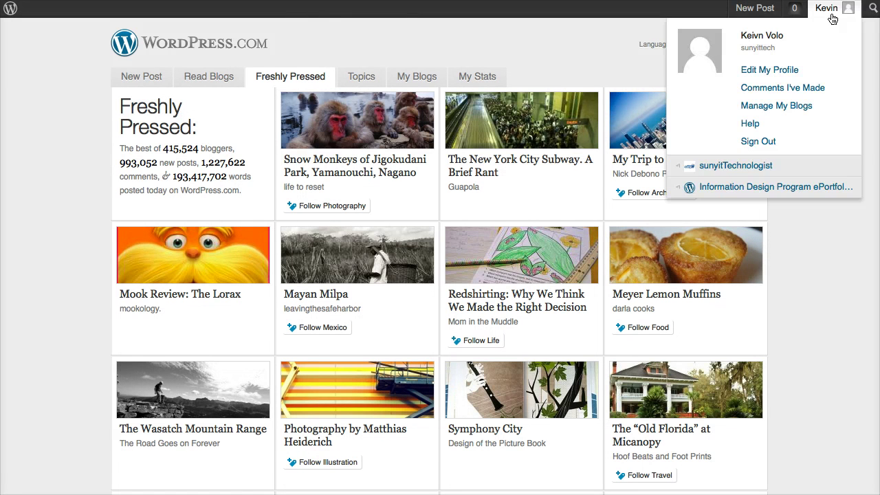
left_click(744, 190)
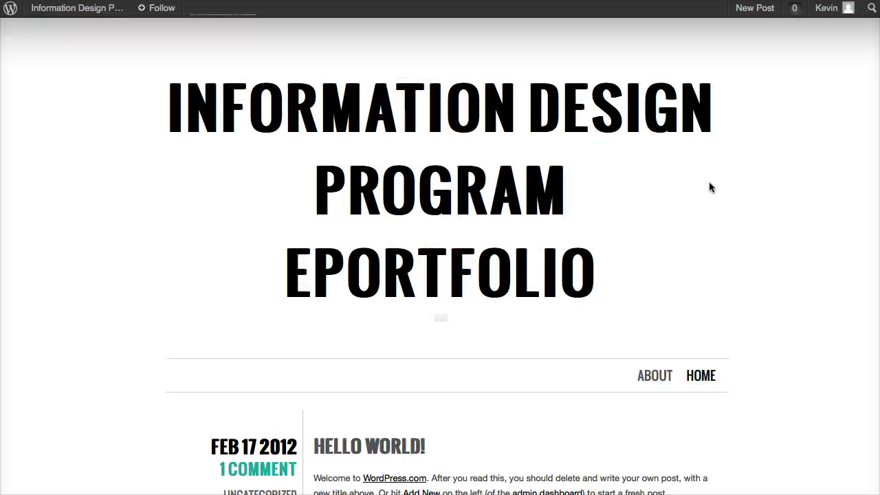
scroll(619, 193, "down", 4)
scroll(499, 191, "up", 4)
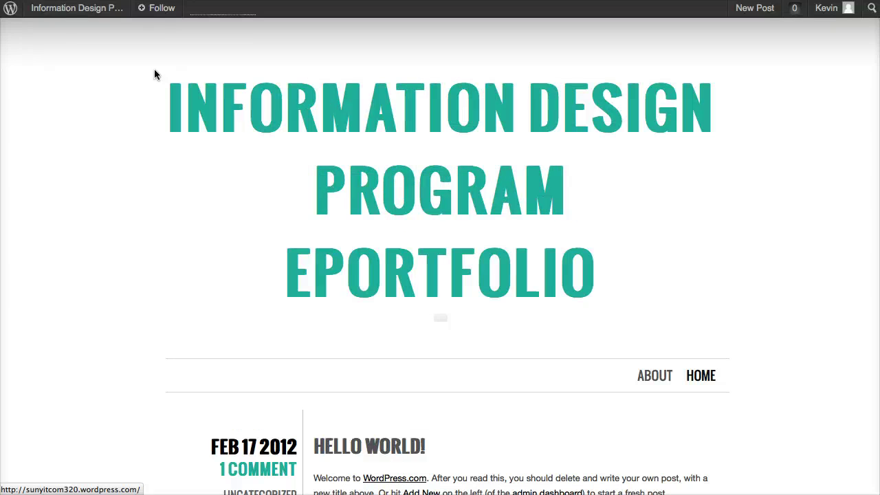
mouse_move(77, 9)
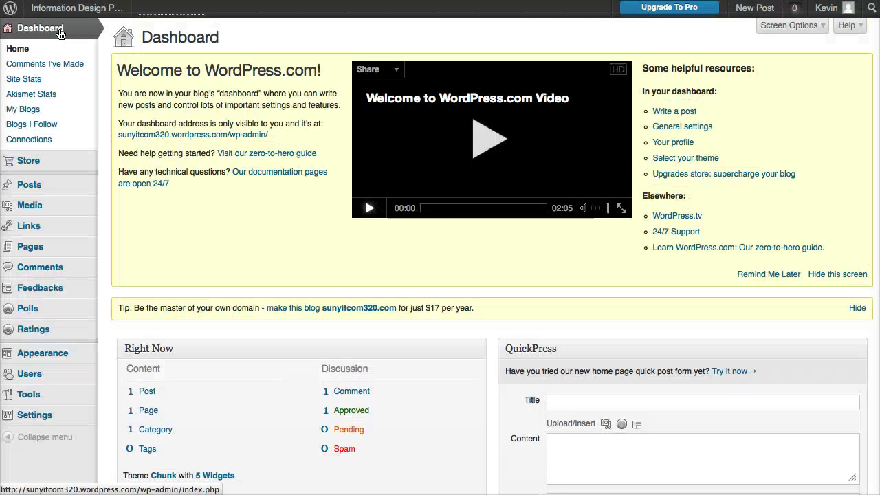
Step: Add a post category named 'Videos' (slug videos) alongside Uncategorized
mouse_move(62, 185)
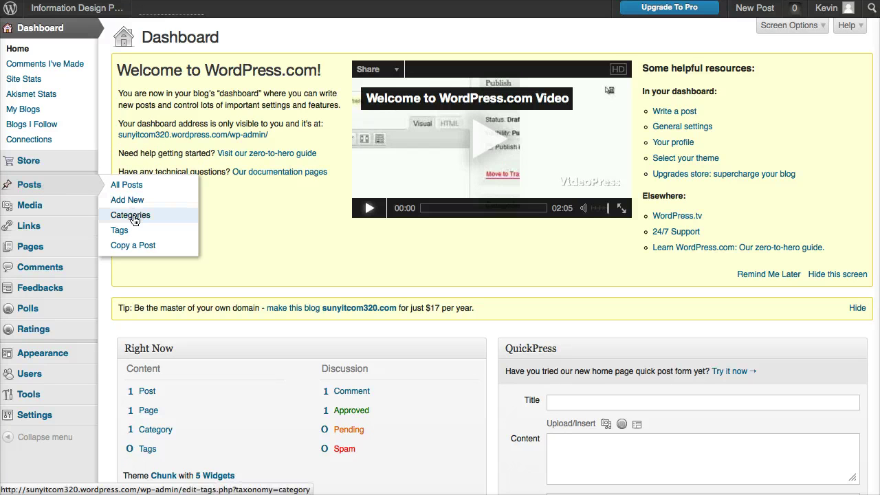
left_click(134, 217)
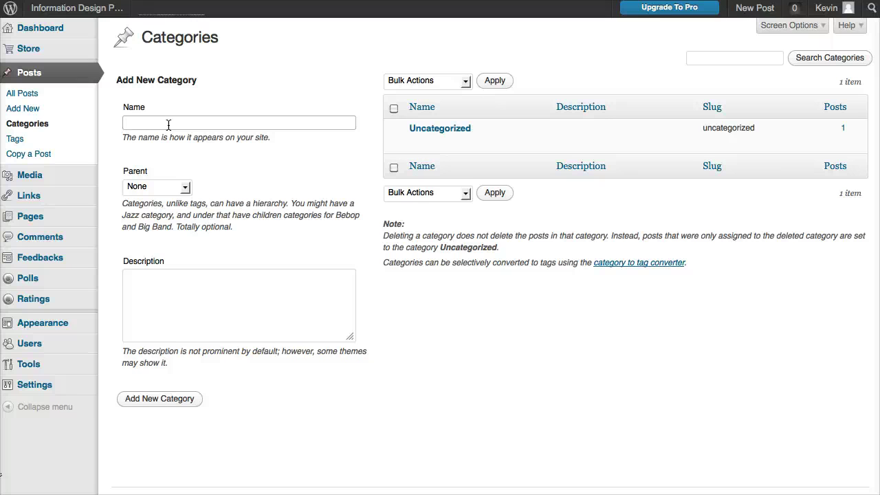
type("Videos")
left_click(160, 397)
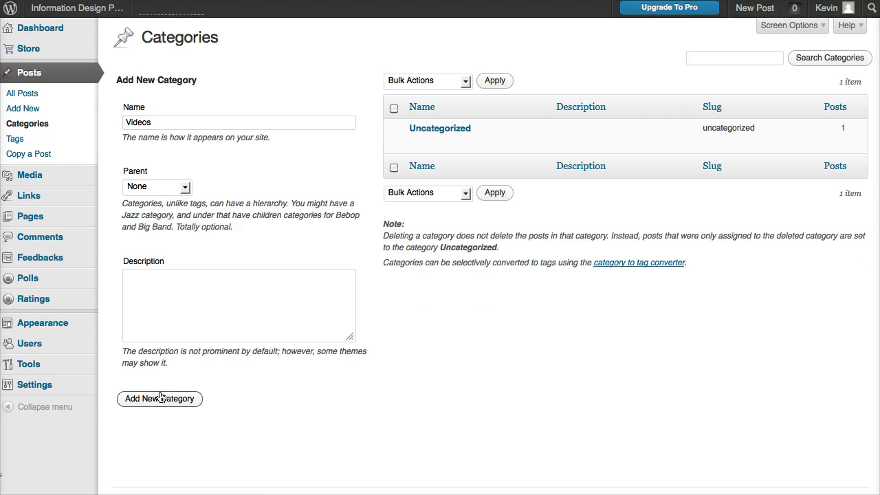
mouse_move(414, 134)
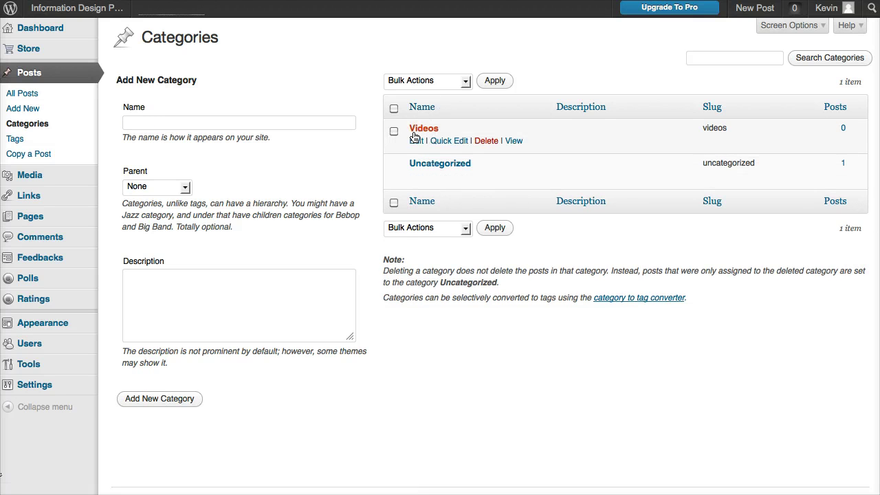
mouse_move(416, 173)
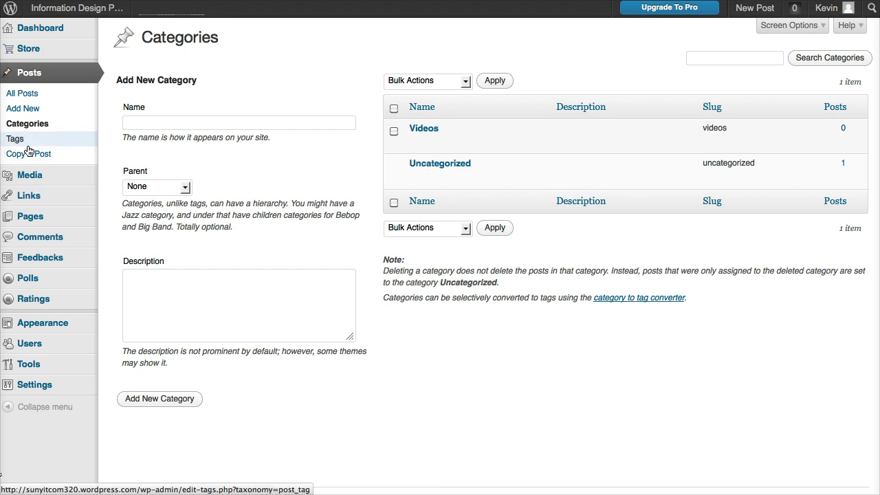
Step: Start a new post titled 'Moon Landing' with the editor in Visual mode
left_click(30, 112)
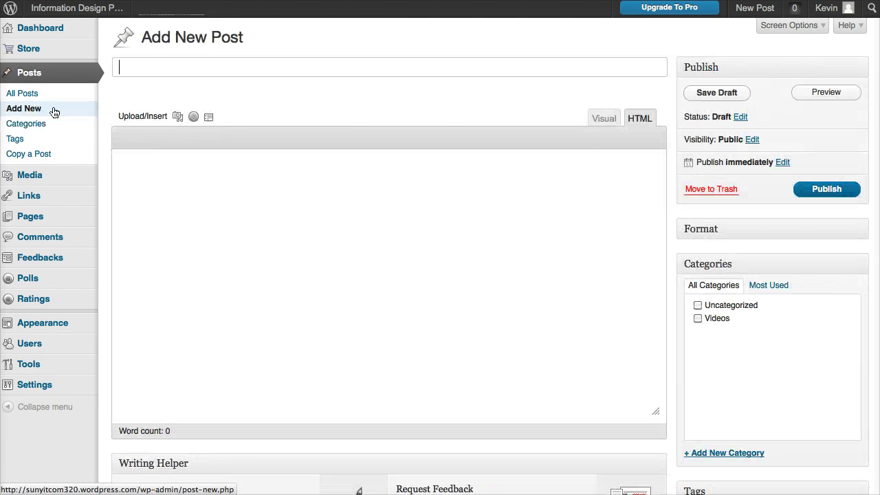
type("Mo")
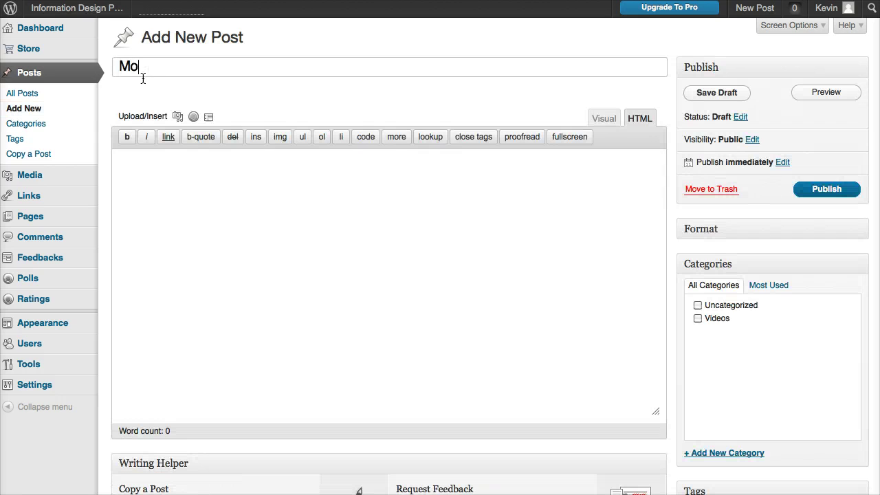
type("on Landing")
left_click(269, 190)
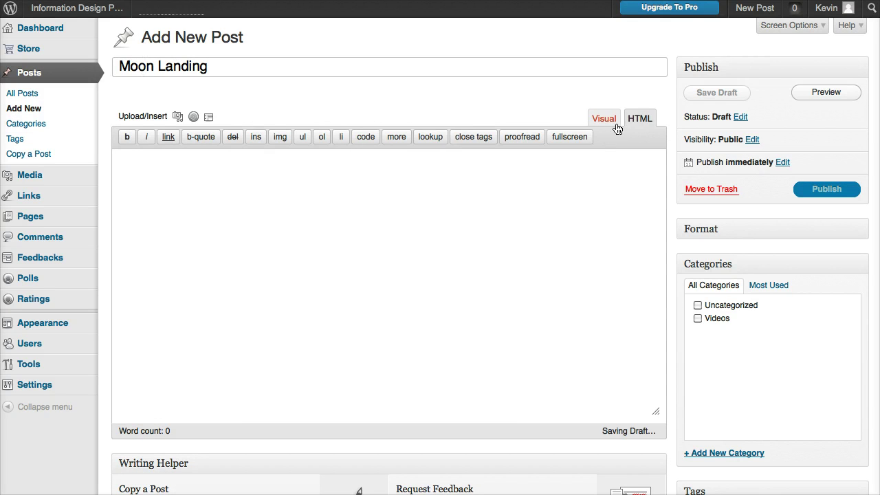
left_click(609, 124)
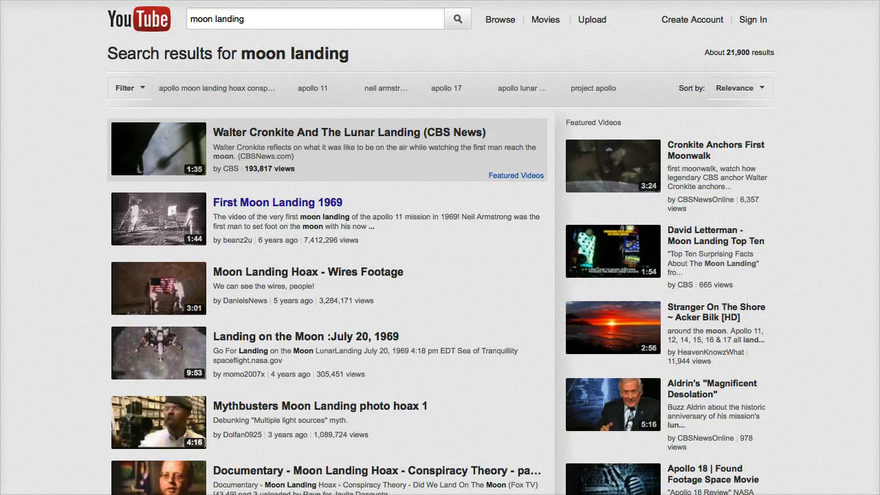
Step: Open the 'First Moon Landing 1969' YouTube video and pause it
left_click(320, 205)
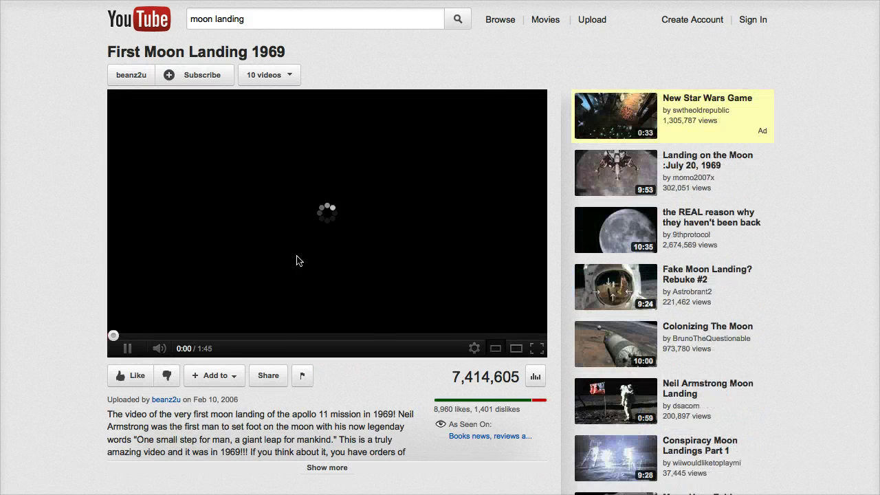
scroll(115, 312, "down", 2)
left_click(127, 302)
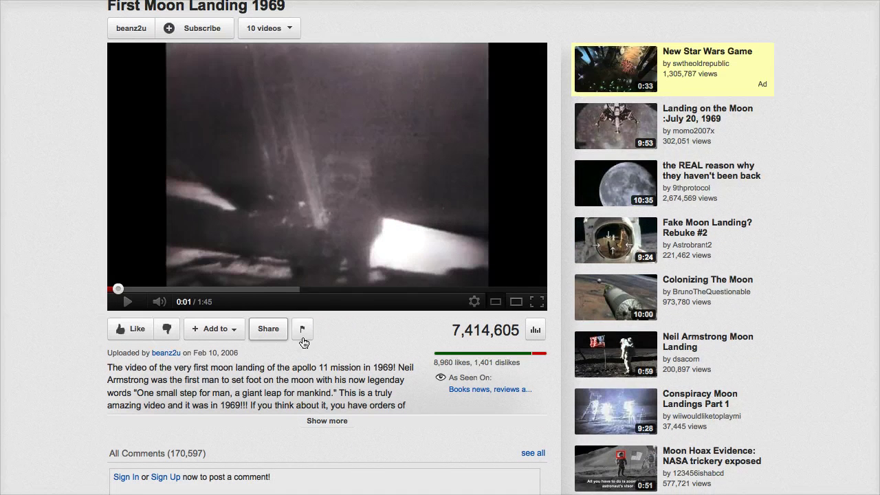
scroll(270, 316, "down", 1)
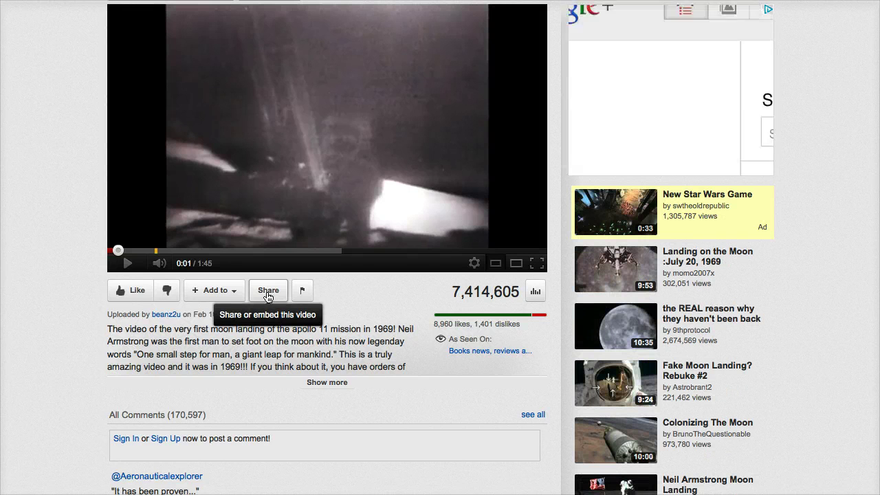
Step: Select the video's iframe embed code at the 480 × 360 size
left_click(267, 297)
left_click(352, 339)
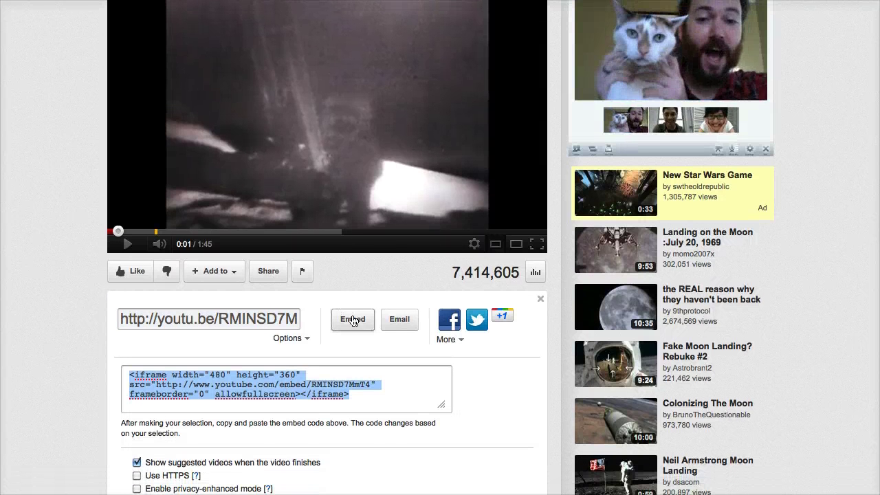
left_click(274, 274)
left_click(272, 275)
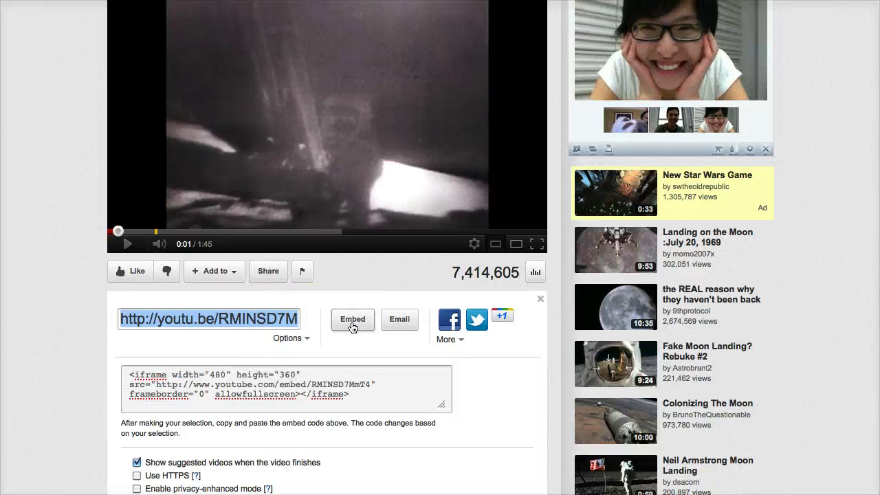
scroll(352, 327, "down", 2)
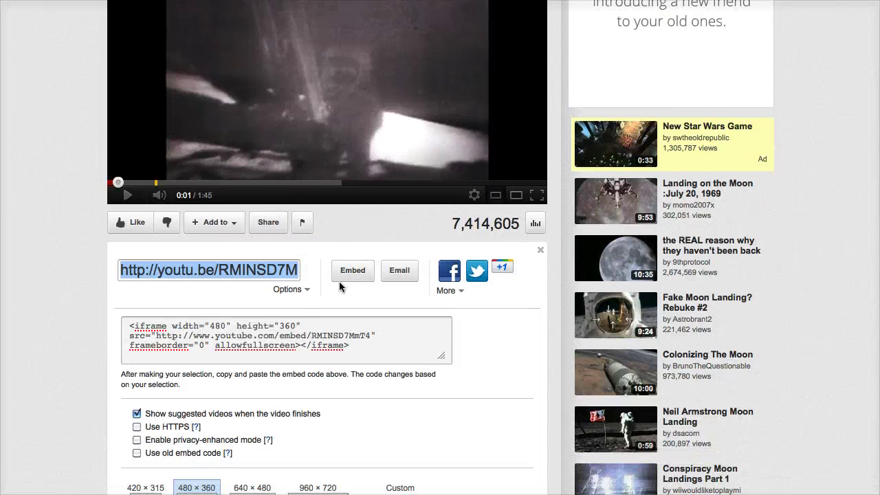
left_click(158, 325)
key("ctrl+c")
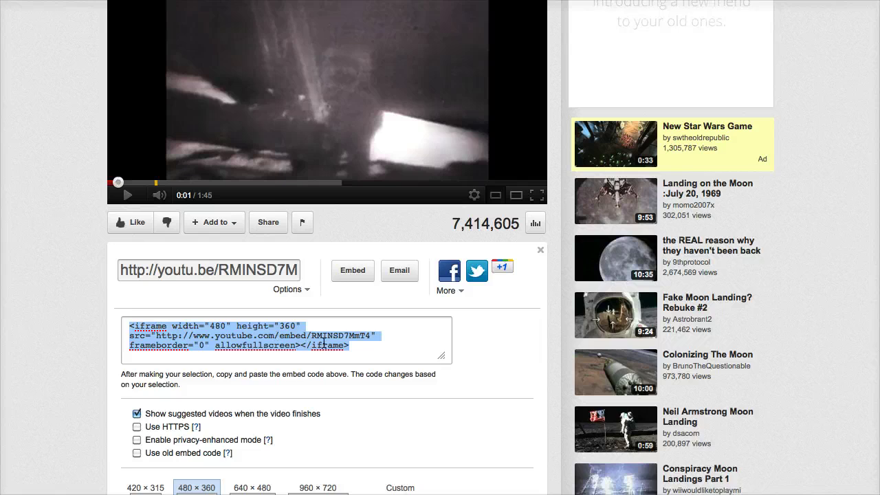
scroll(415, 353, "down", 4)
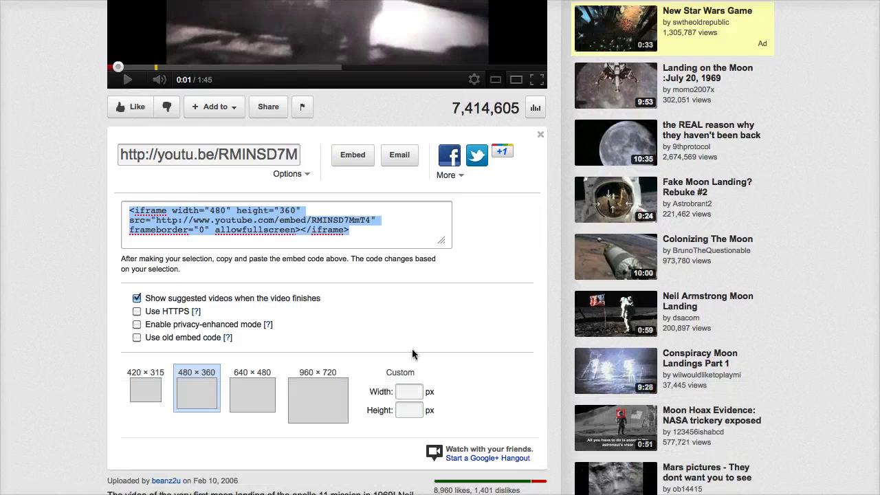
left_click(250, 390)
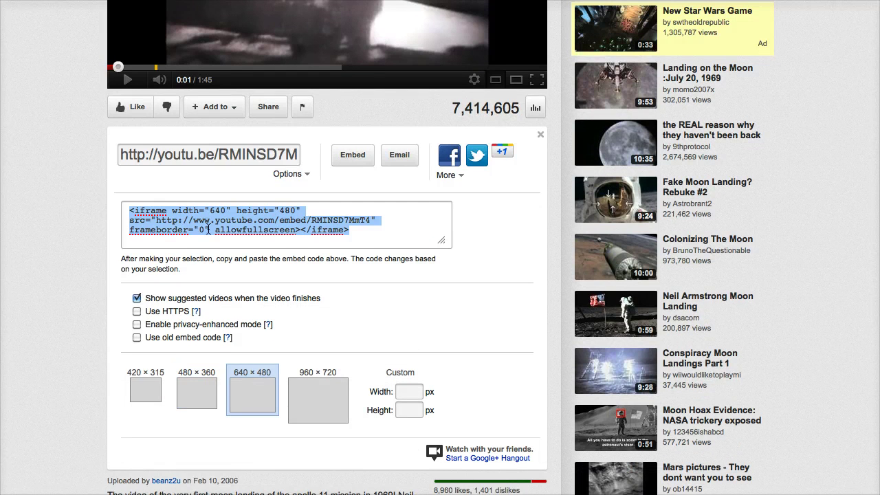
left_click(184, 395)
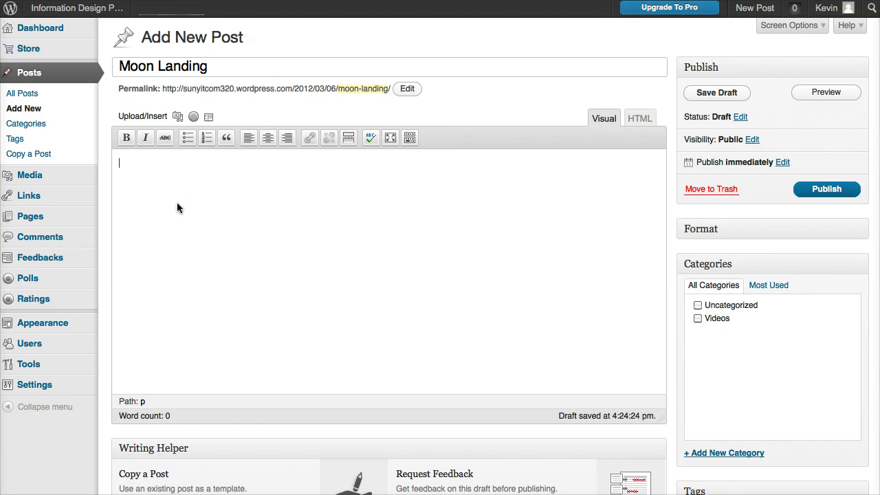
Step: Paste the moon landing iframe embed code into the post body
key("ctrl+v")
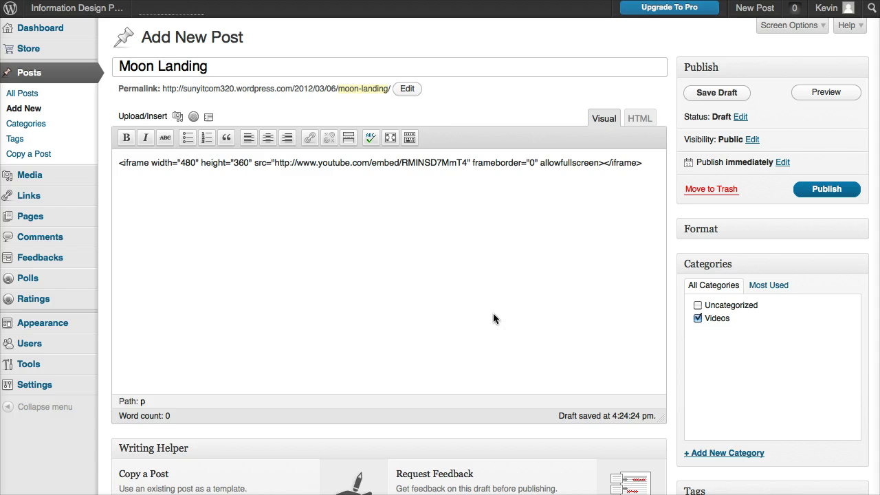
left_click(824, 93)
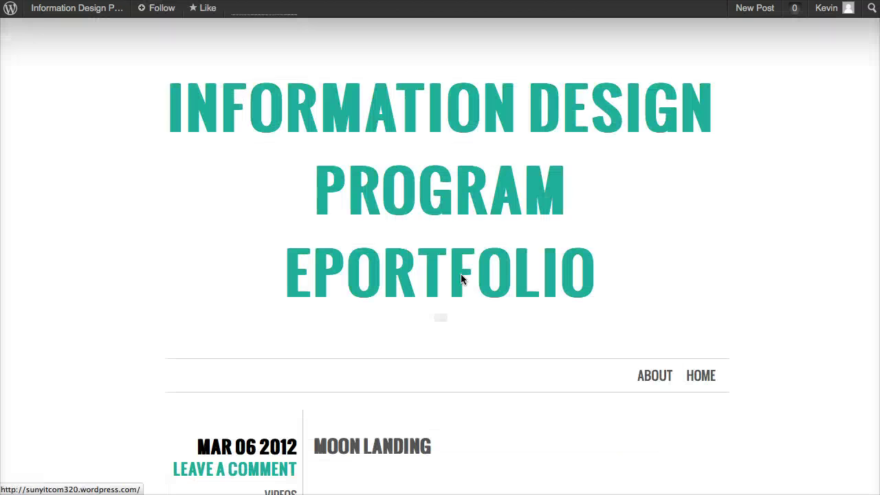
scroll(461, 275, "down", 8)
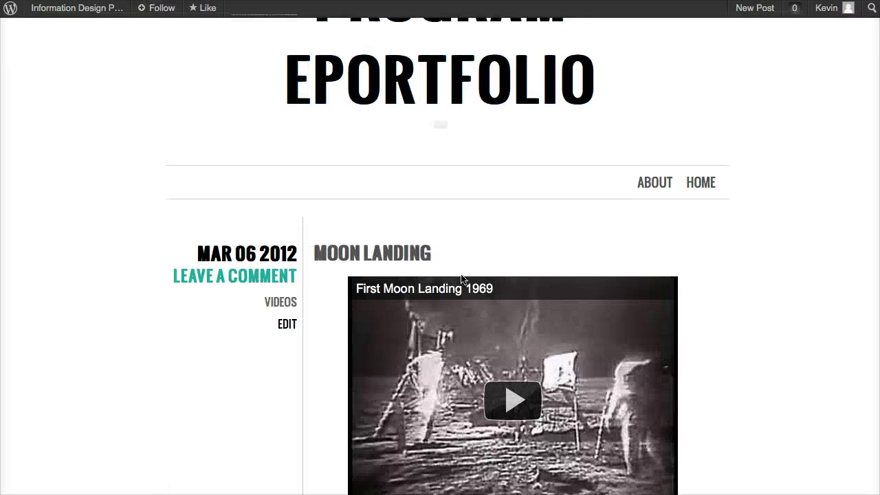
scroll(374, 231, "down", 10)
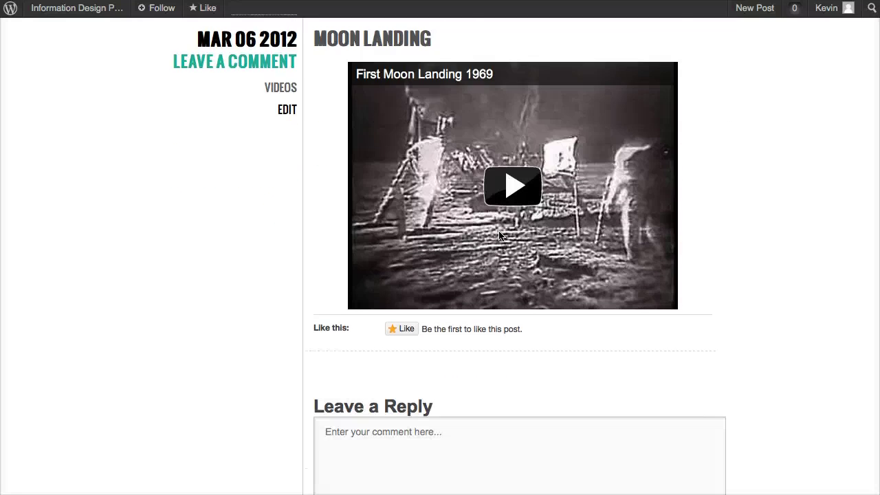
scroll(499, 235, "down", 4)
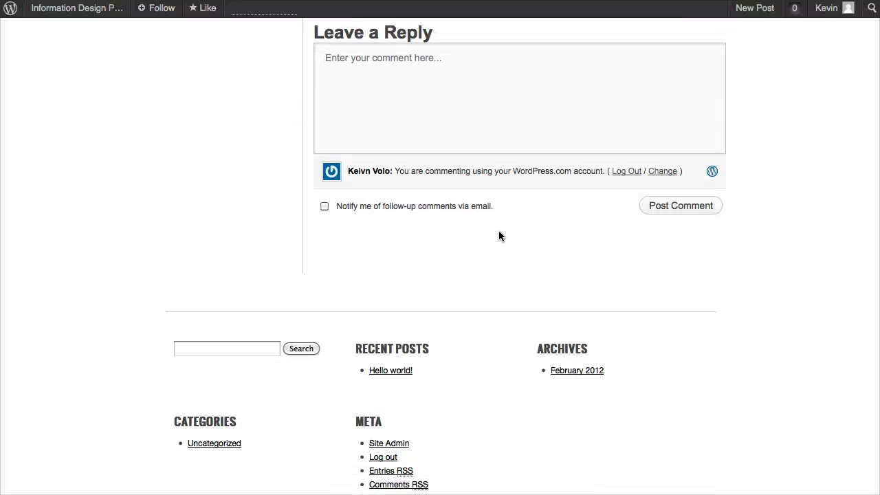
scroll(499, 236, "up", 8)
scroll(499, 236, "up", 6)
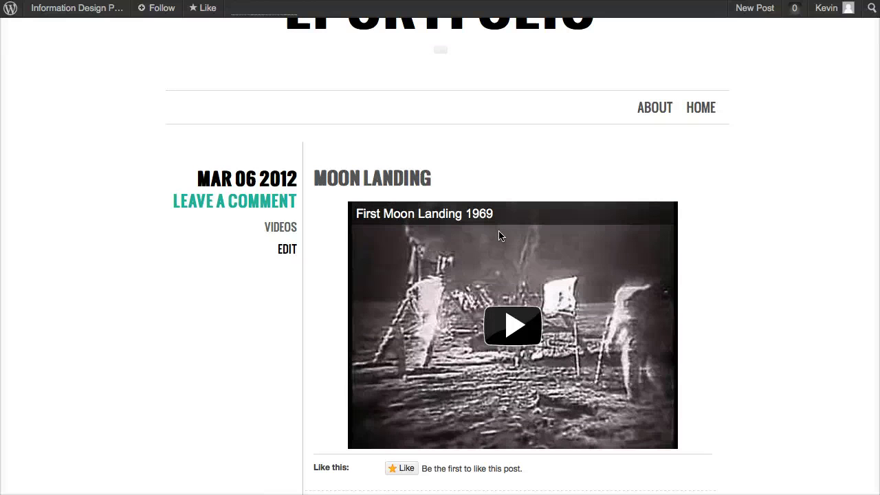
left_click(510, 336)
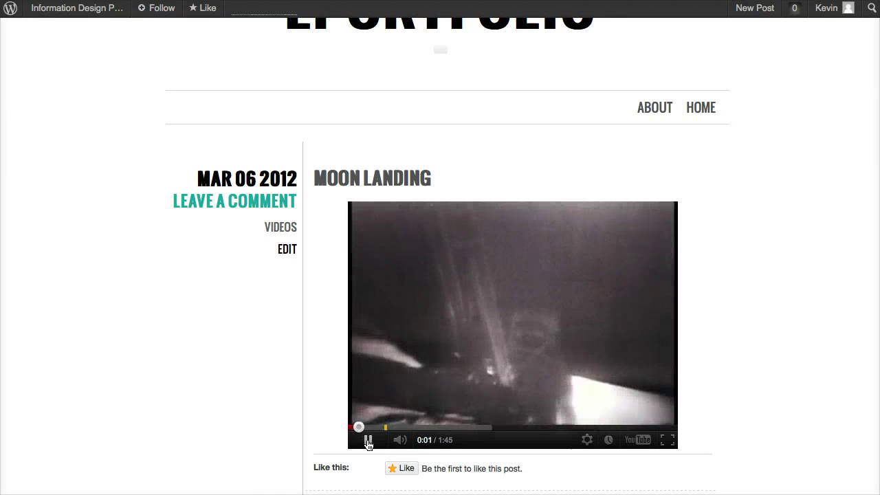
left_click(368, 440)
scroll(420, 389, "up", 3)
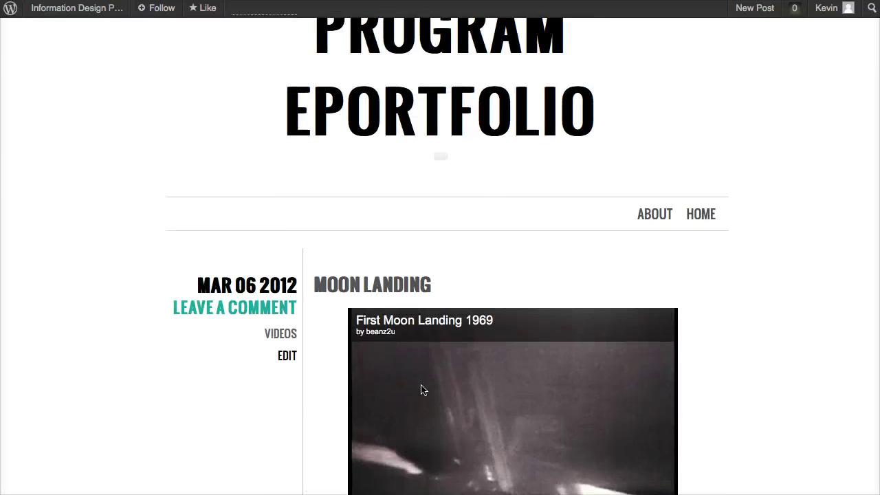
scroll(423, 390, "up", 3)
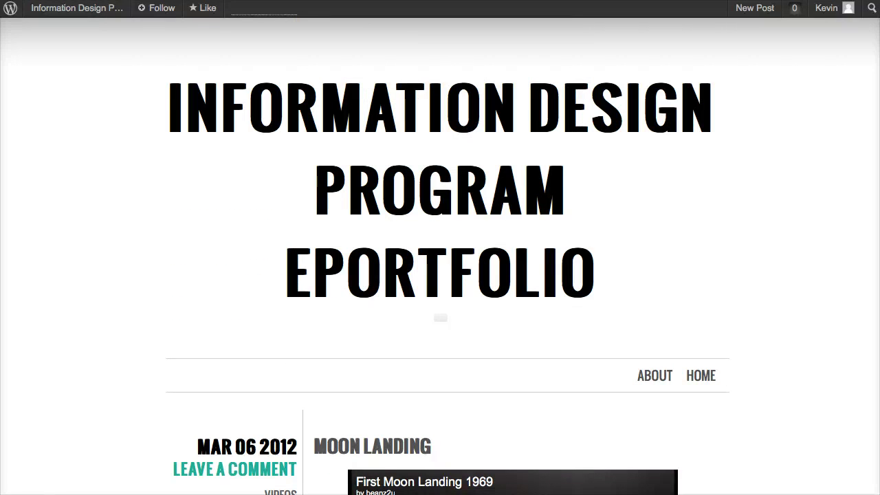
Step: Begin a new post titled 'Great Ted Talk'
left_click(755, 8)
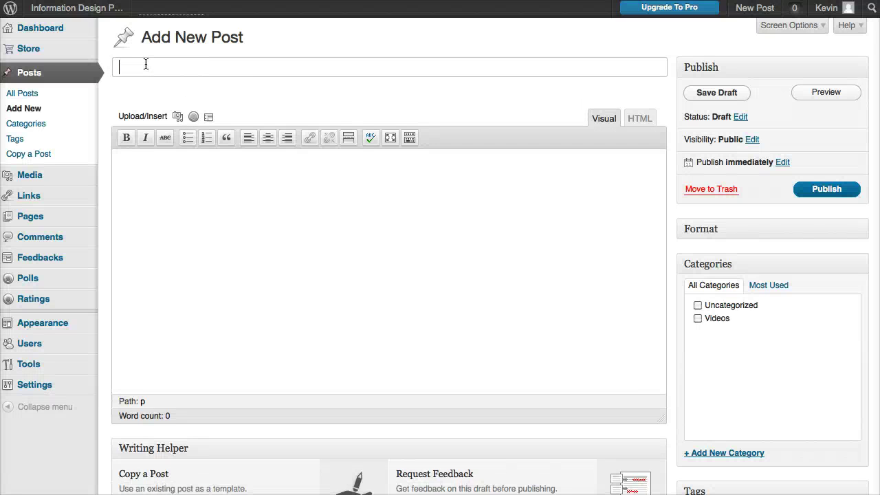
type("Great Ted Talk")
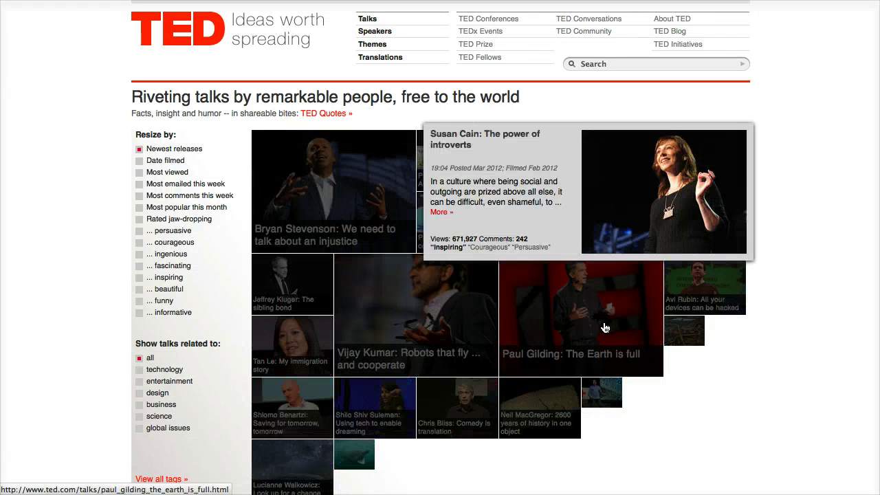
Step: Open the 'Robots that fly ... and cooperate' TED talk and briefly play it
left_click(392, 321)
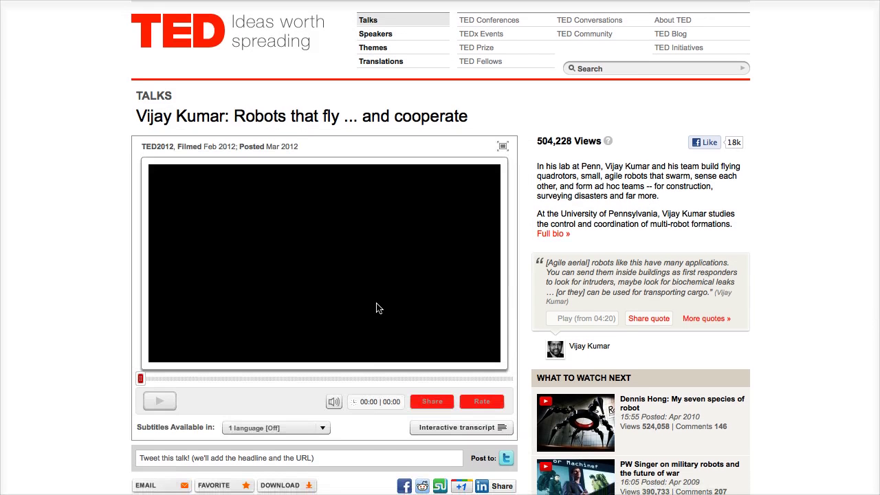
scroll(377, 306, "down", 2)
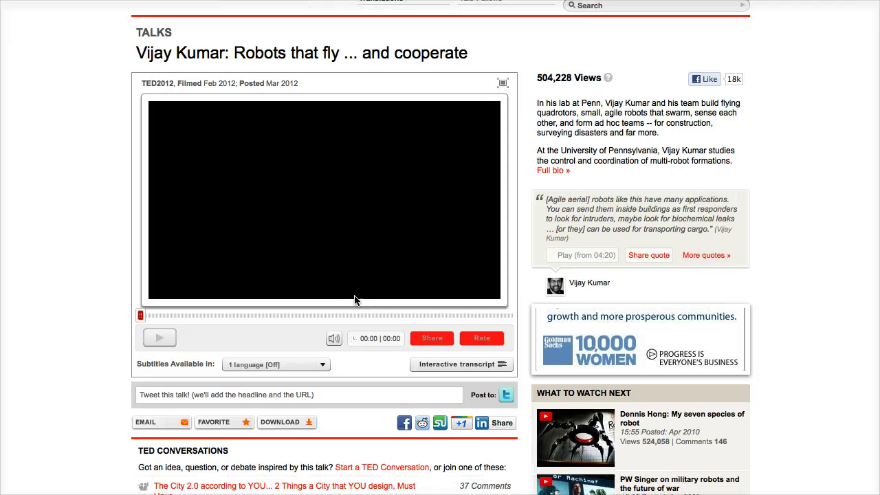
left_click(349, 296)
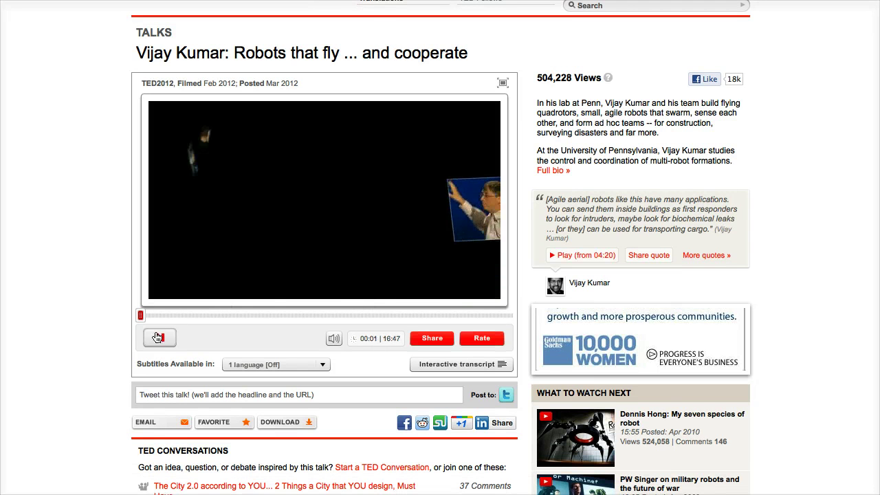
left_click(282, 341)
scroll(283, 337, "down", 1)
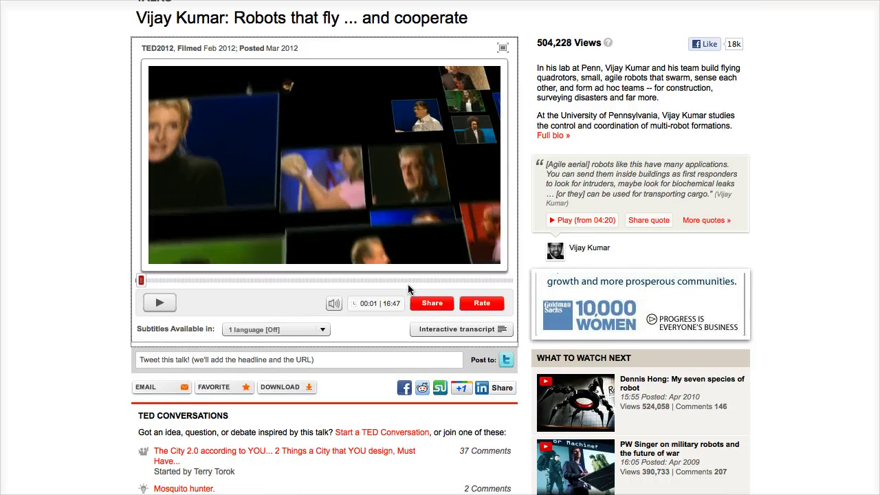
Step: Copy the talk's WordPress.com shortcode [ted id=1376] for the Great Ted Talk post
left_click(427, 307)
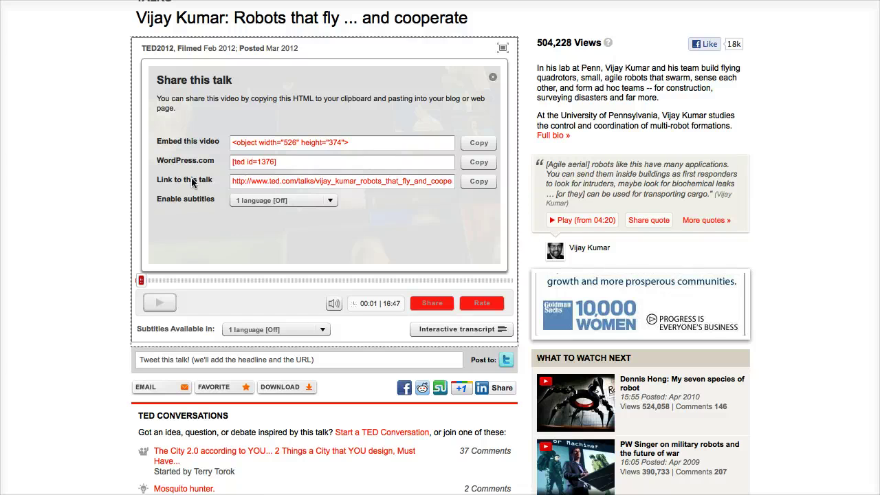
triple_click(247, 162)
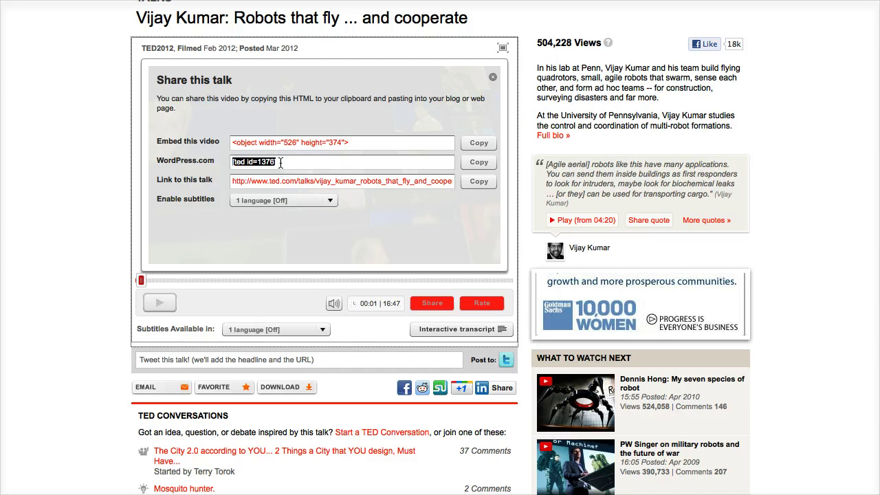
left_click(480, 163)
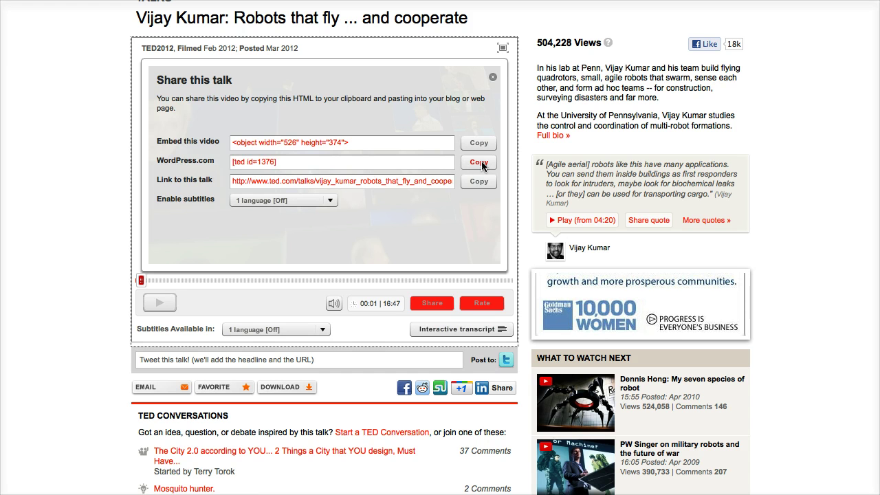
left_click_drag(431, 163, 209, 159)
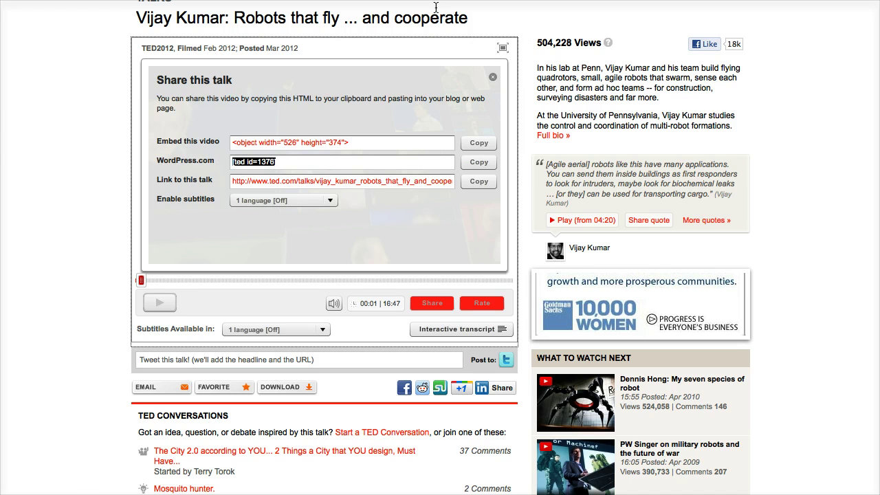
key("ctrl+Tab")
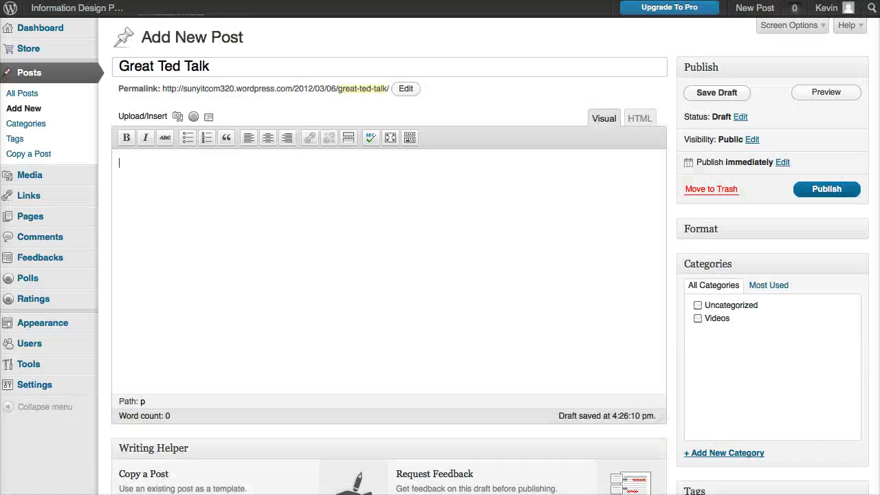
Step: Paste [ted id=1376] into the Great Ted Talk body and preview the post
left_click(198, 225)
key("ctrl+v")
left_click(824, 93)
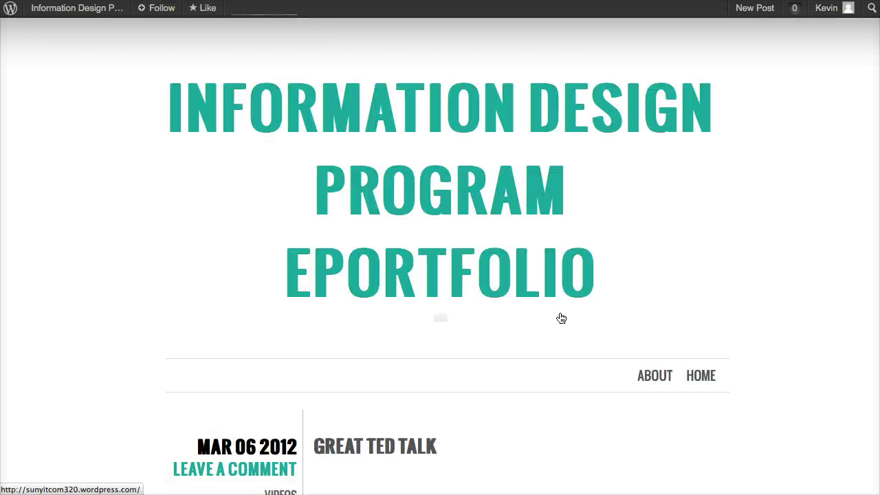
Step: Play and then pause the embedded TED talk in the post preview
scroll(560, 316, "down", 5)
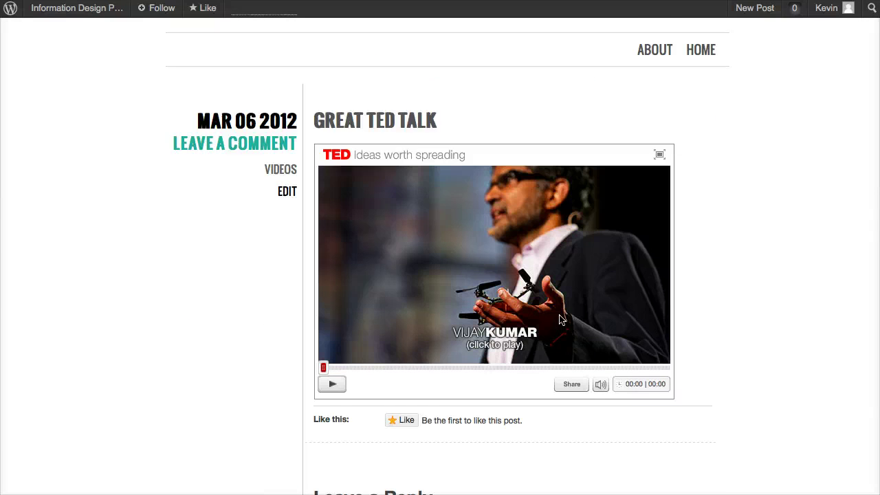
scroll(559, 318, "down", 1)
left_click(336, 360)
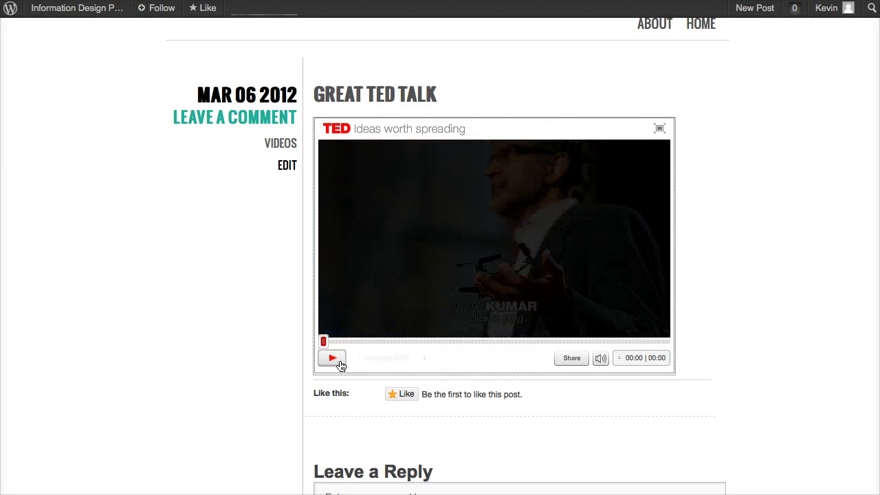
left_click(339, 364)
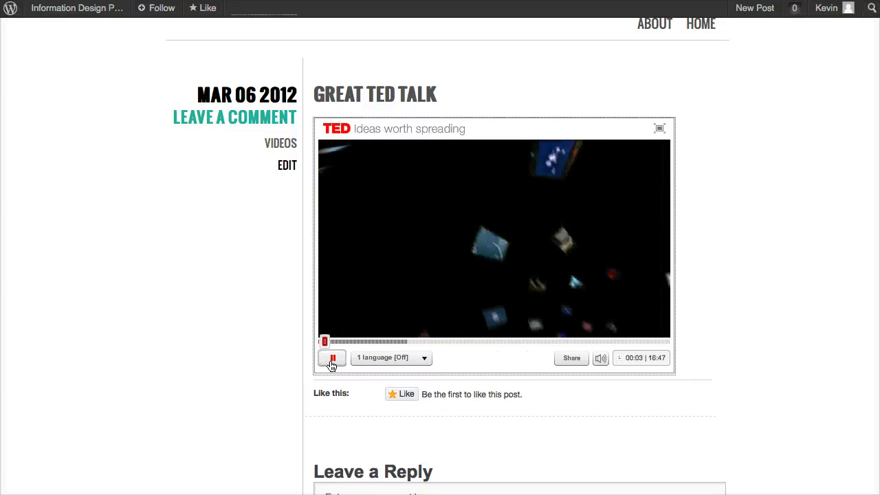
left_click(331, 365)
scroll(331, 364, "up", 5)
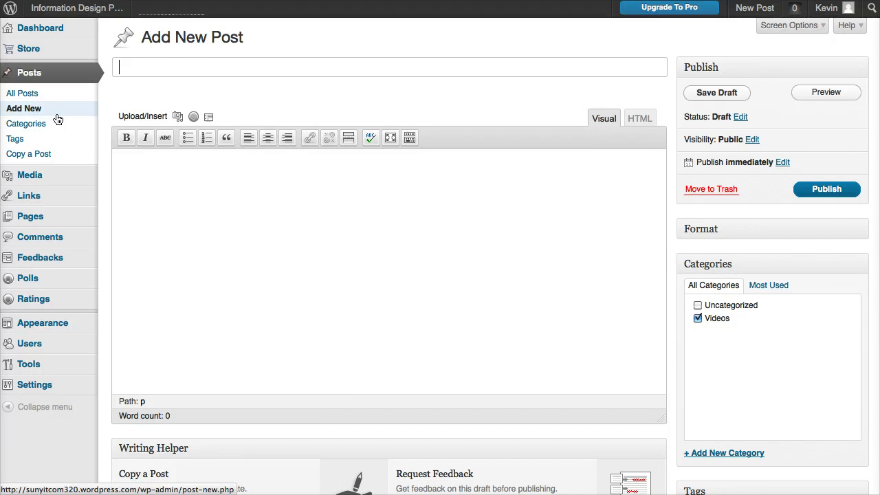
Step: List all posts, showing the Great Ted Talk and Moon Landing drafts
left_click(36, 100)
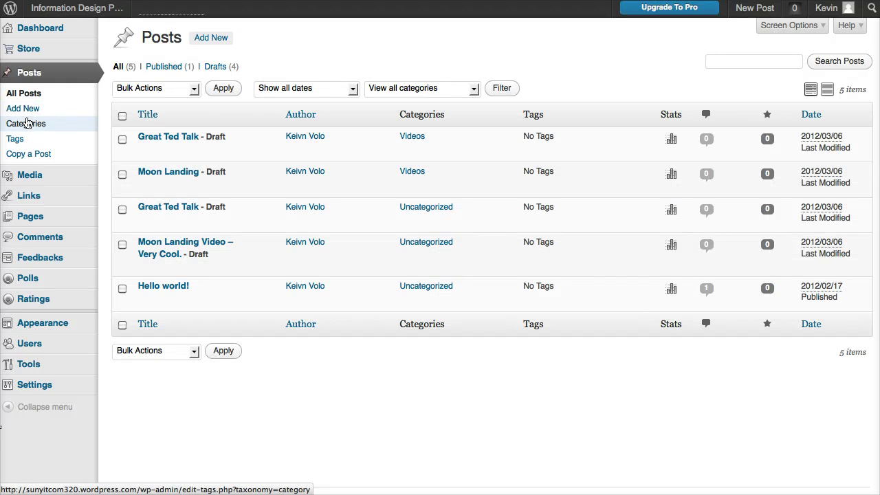
left_click(28, 77)
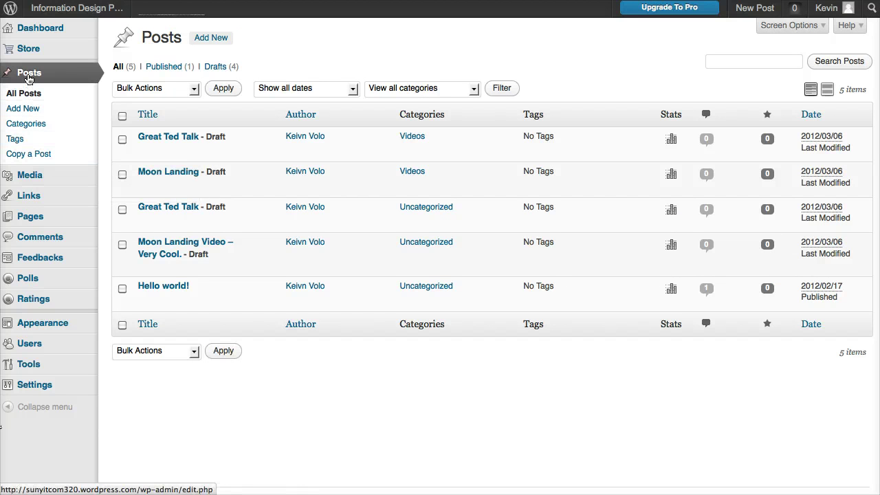